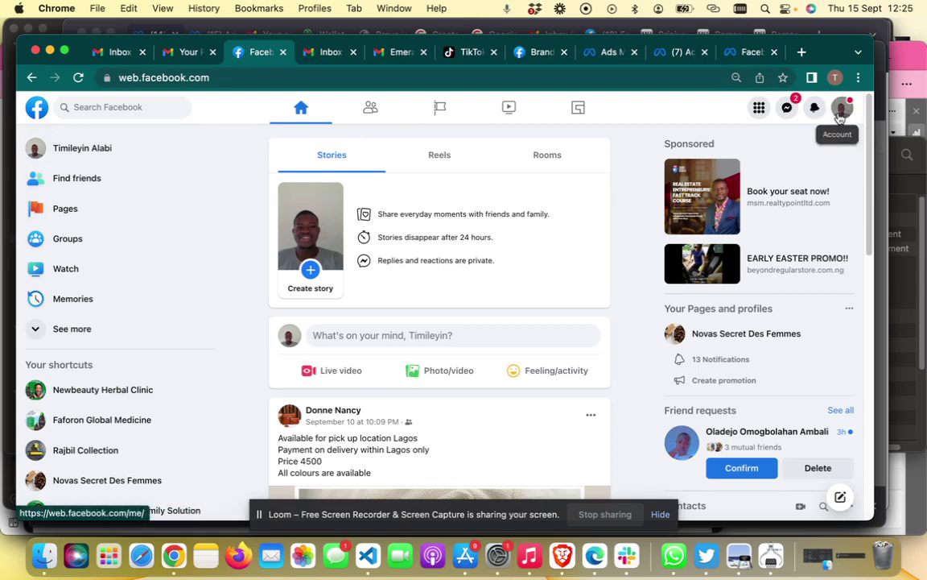
Switch the account to act as the New Beauty Faforon page from the profile menu.
left_click(841, 116)
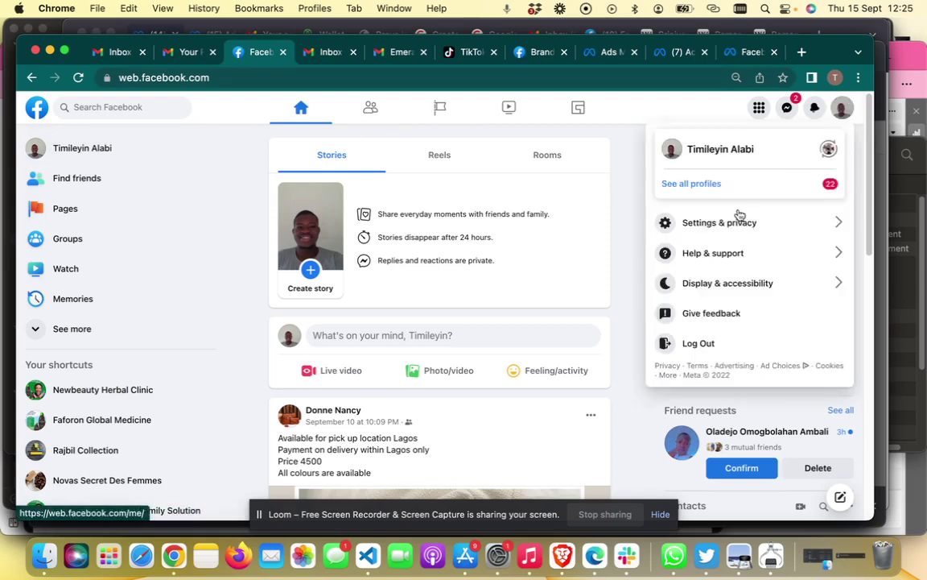
left_click(725, 185)
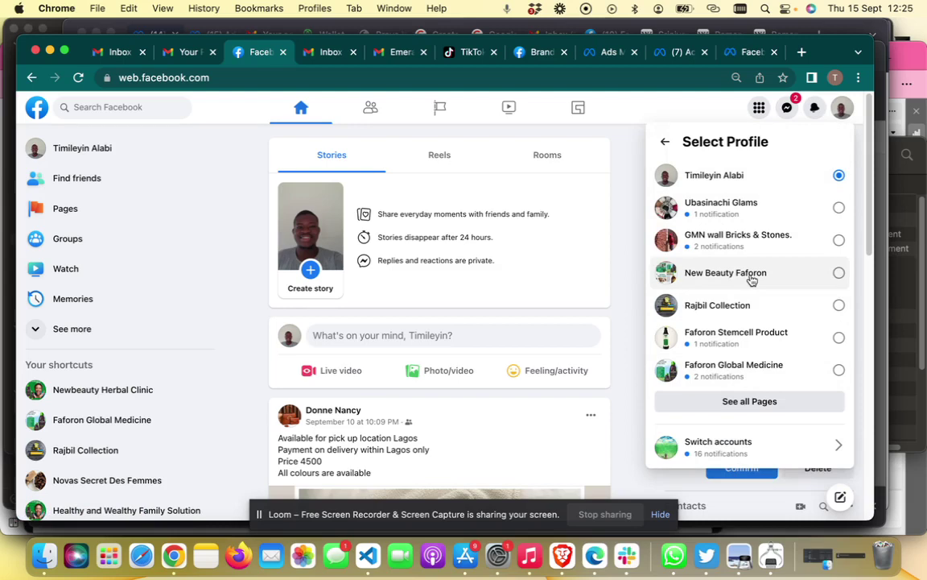
left_click(751, 278)
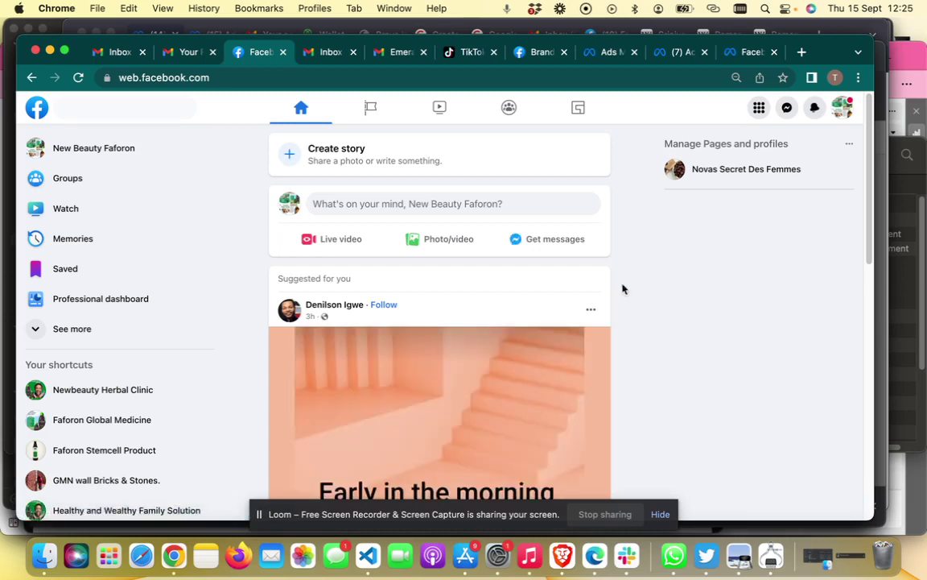
Open New Beauty Faforon's Professional dashboard from the left sidebar.
scroll(623, 288, "down", 5)
scroll(623, 287, "up", 5)
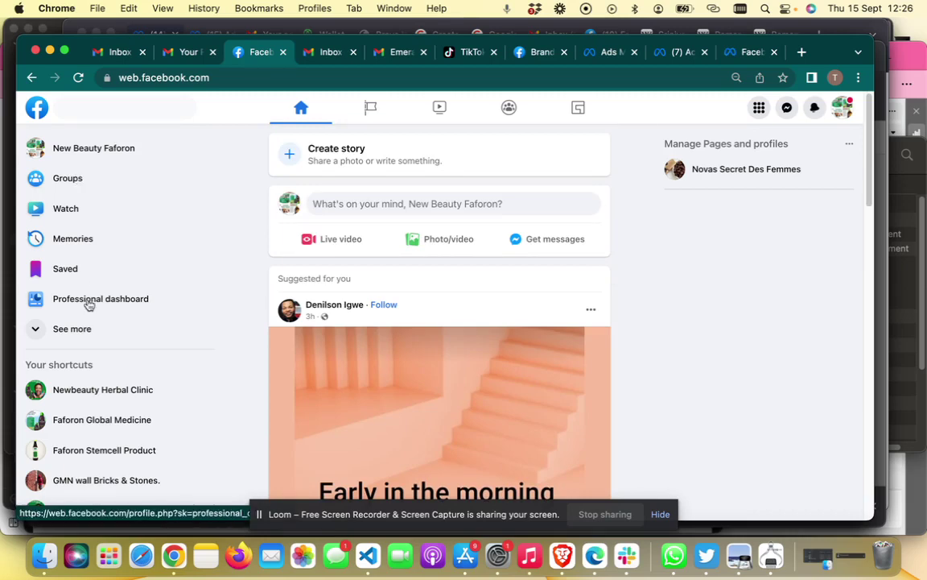
left_click(89, 305)
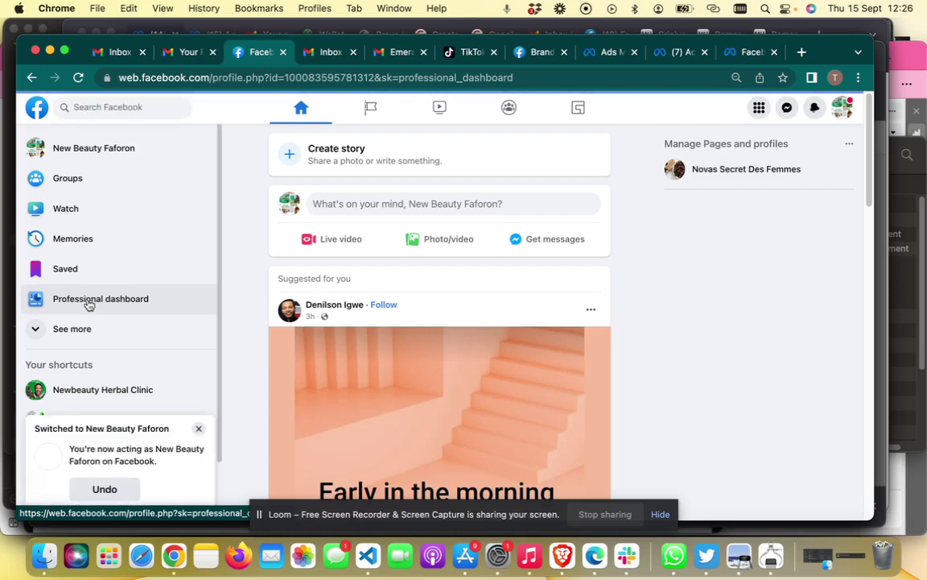
left_click(89, 304)
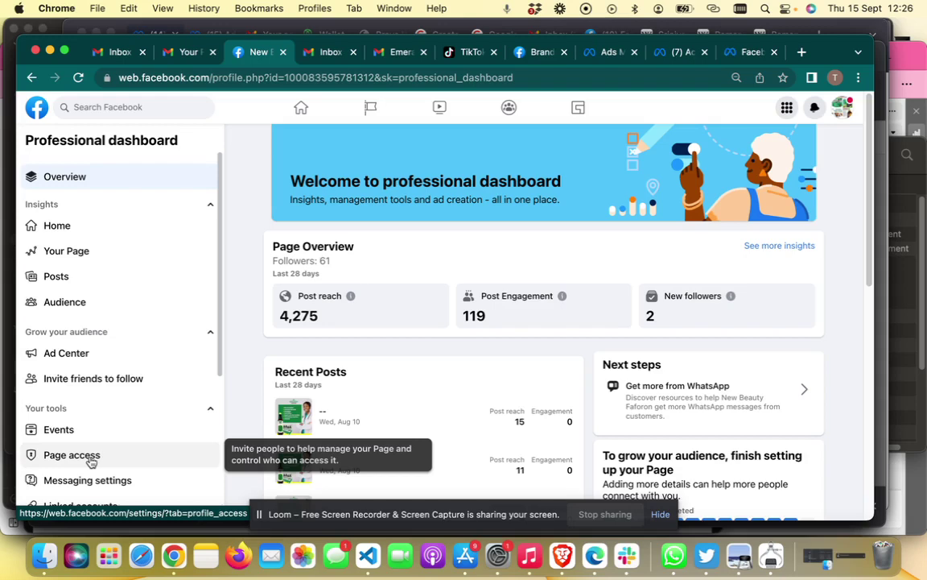
In Page access, start adding a person with Facebook access and search for the invitee by name.
left_click(90, 461)
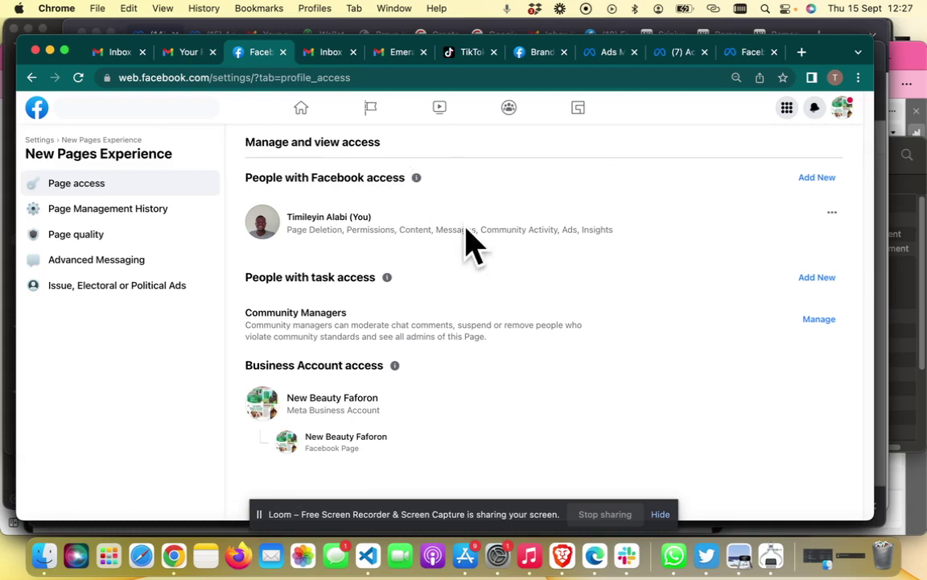
left_click(816, 179)
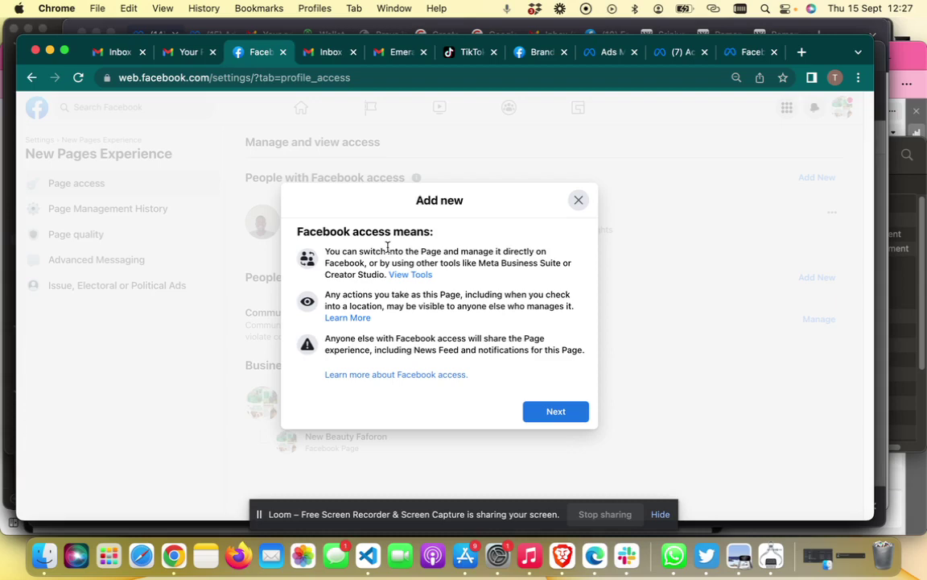
left_click(554, 412)
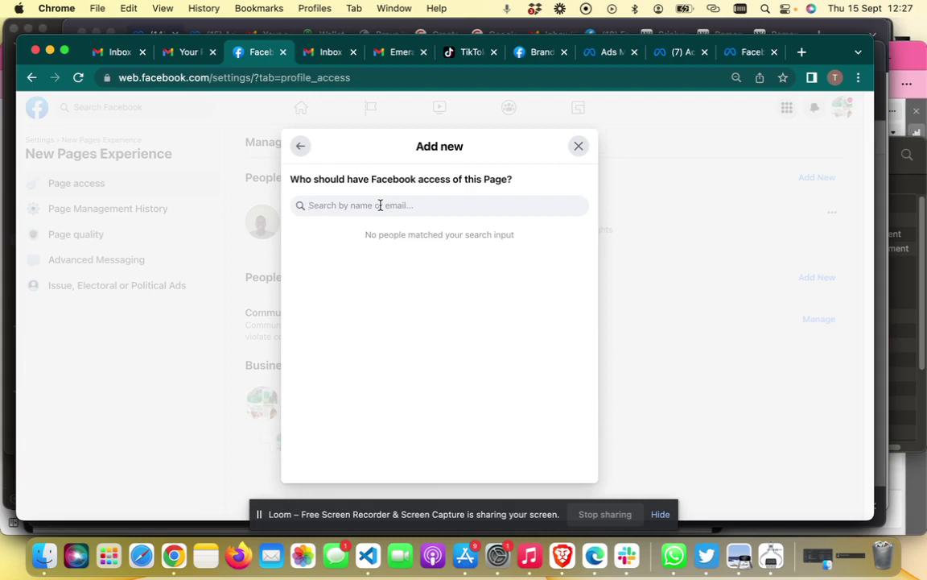
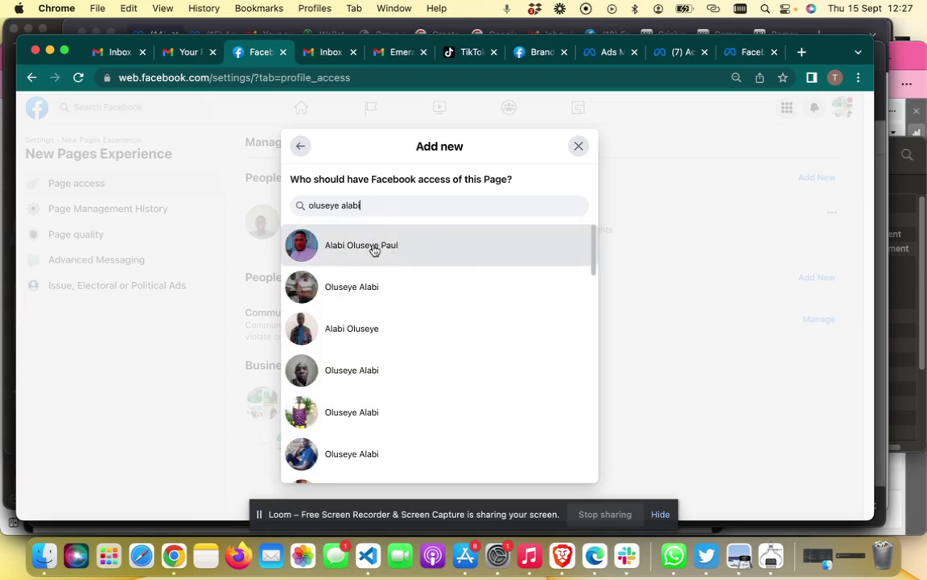
Select the matching person, review their permissions with full control off, and give access.
left_click(373, 251)
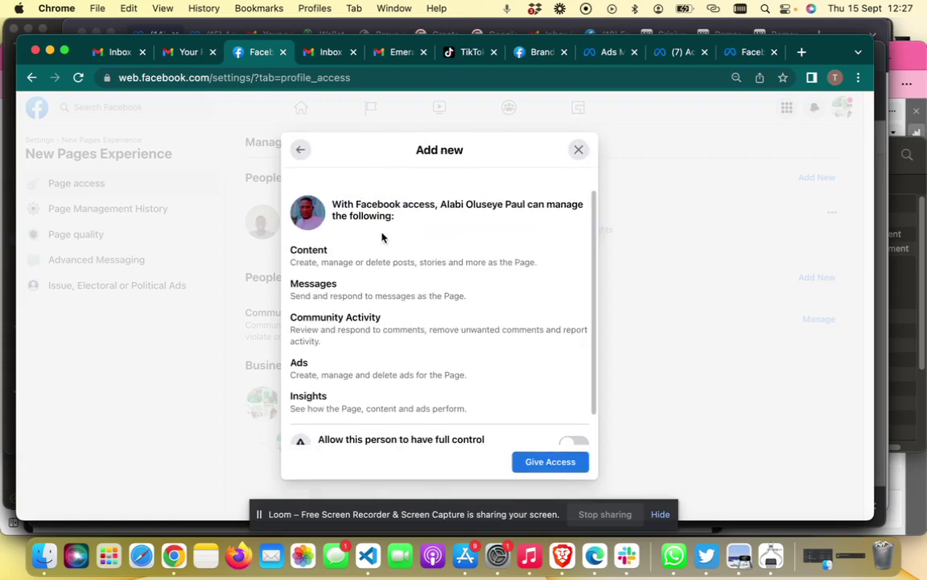
scroll(431, 294, "down", 2)
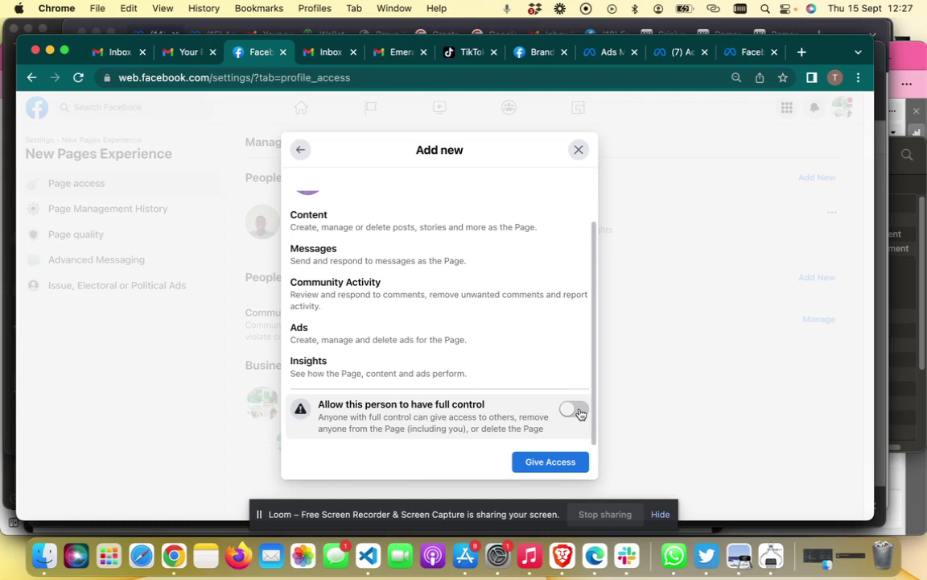
scroll(478, 326, "up", 3)
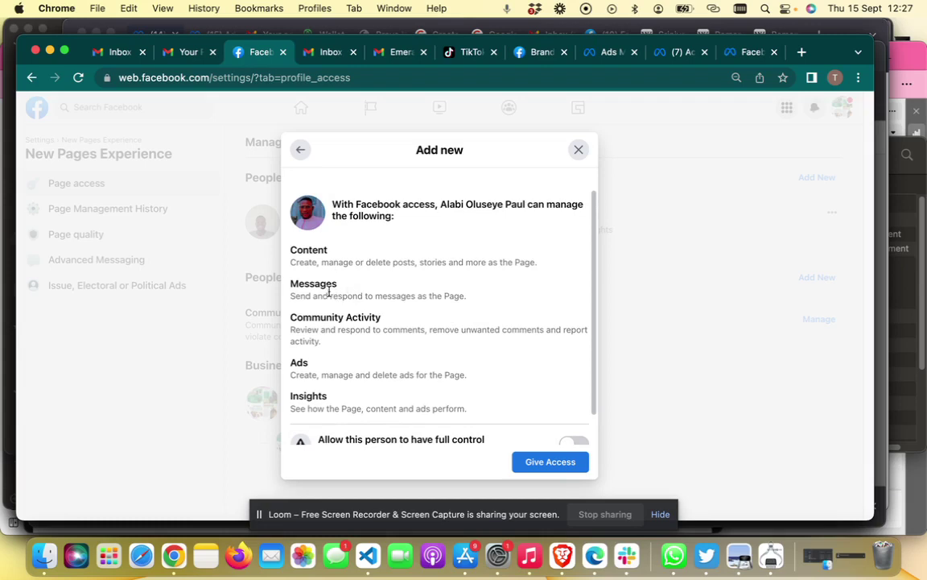
scroll(344, 330, "down", 1)
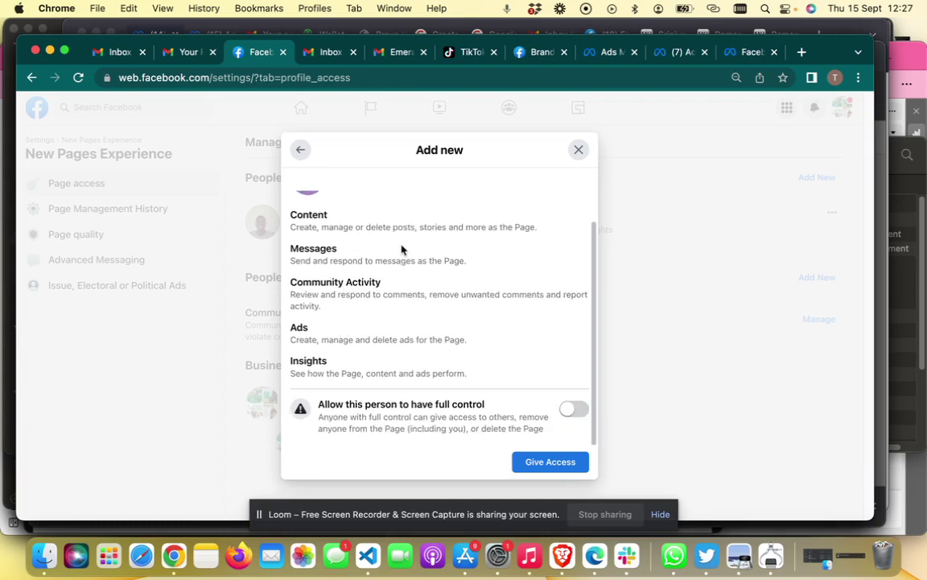
left_click(530, 465)
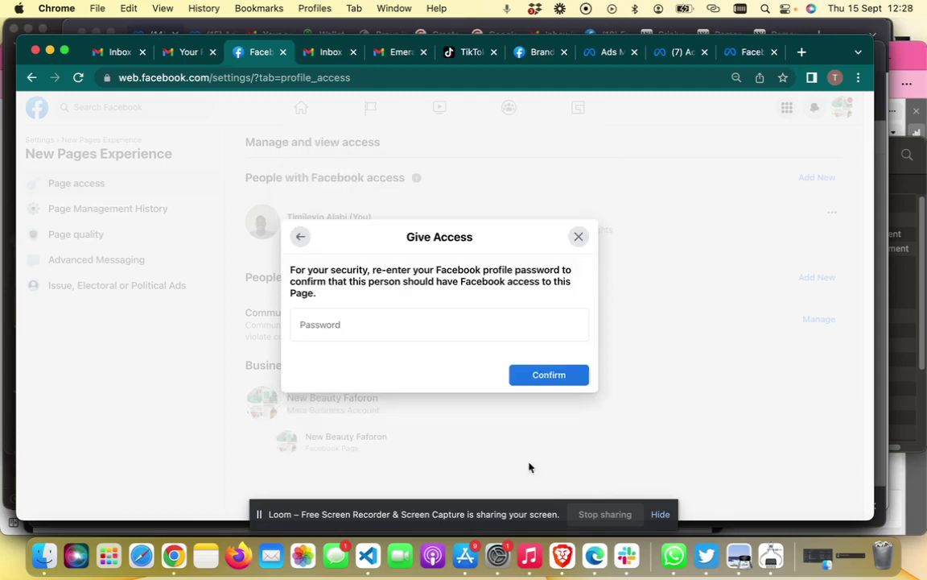
Enter the profile password and submit it to confirm the access grant.
left_click(358, 317)
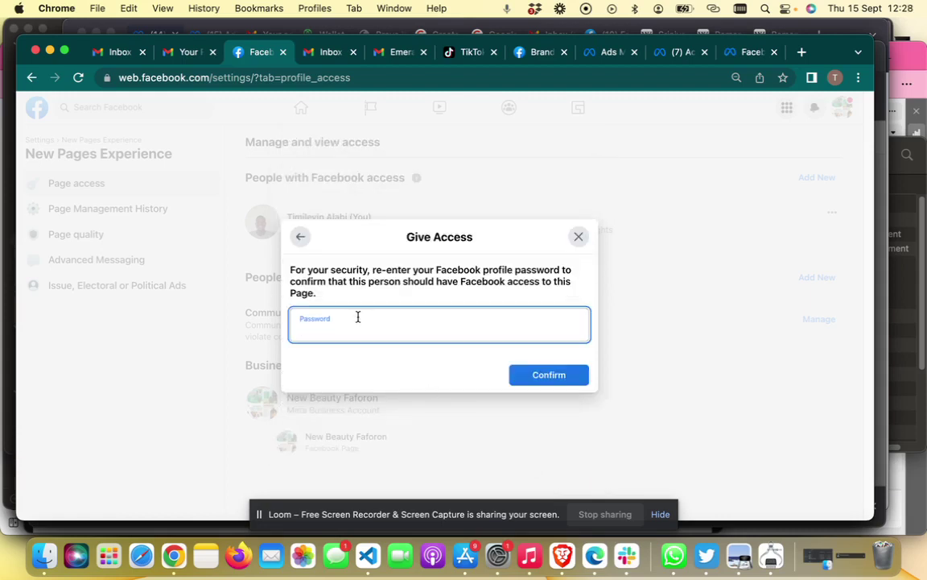
type("•••••••••••••••••••••••")
left_click(566, 382)
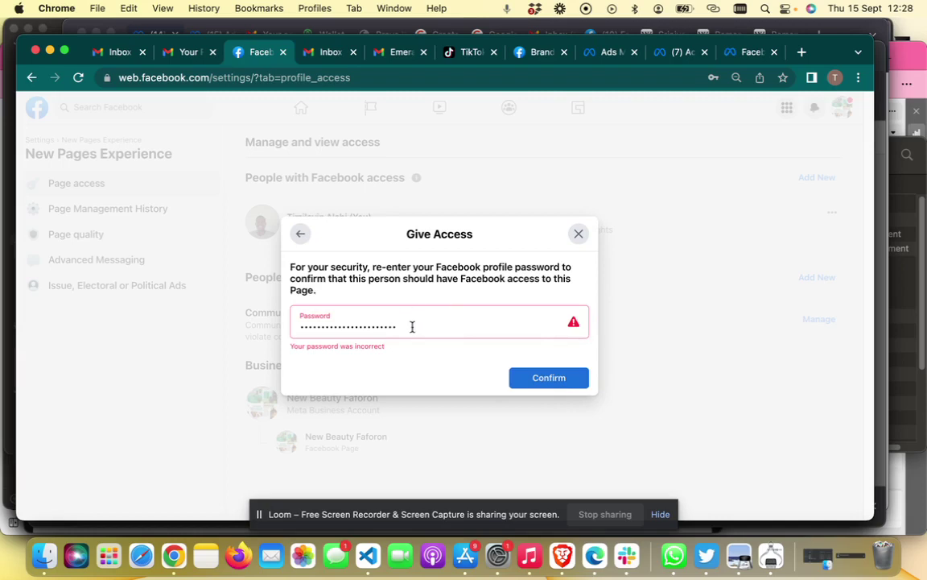
Clear the rejected password and retype it, again after a second incorrect-password error.
key("BackSpace")
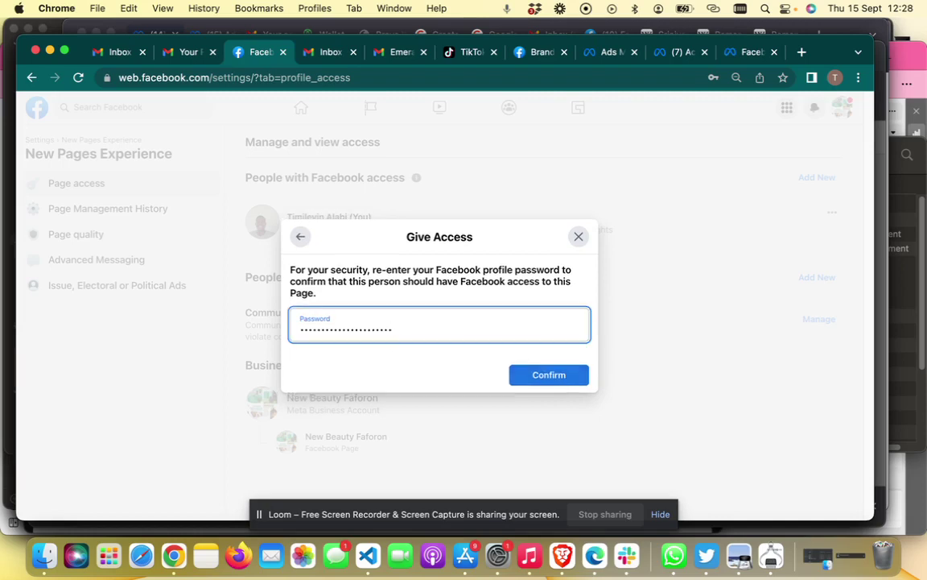
key("BackSpace")
key("BackSpace")
key("BackSpace")
key("BackSpace")
key("BackSpace")
key("BackSpace")
key("BackSpace")
key("BackSpace")
key("BackSpace")
key("BackSpace")
key("BackSpace")
key("BackSpace")
key("BackSpace")
key("BackSpace")
key("BackSpace")
key("BackSpace")
key("BackSpace")
key("BackSpace")
key("BackSpace")
type("••••••••••••••••••••••••")
left_click(563, 380)
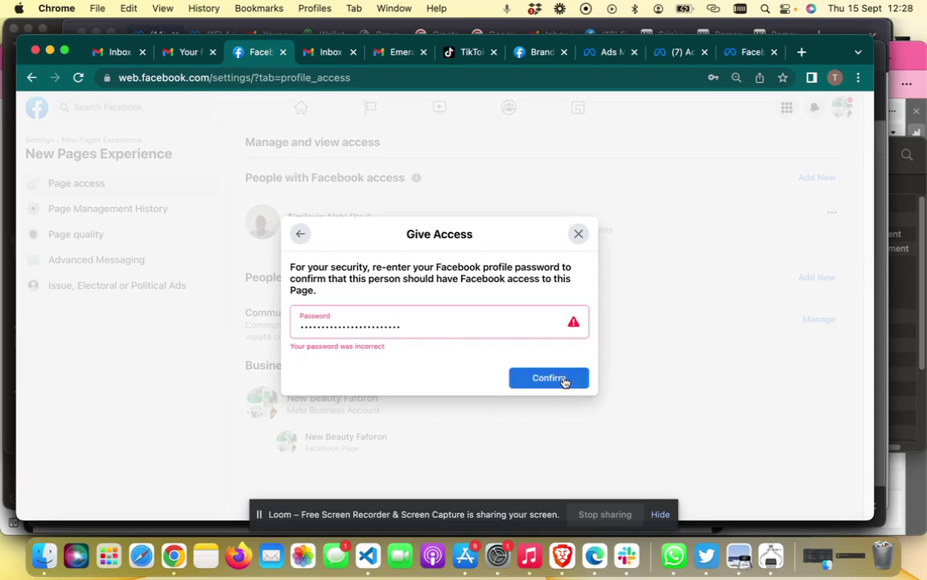
left_click(410, 326)
key("BackSpace")
key("BackSpace")
key("BackSpace")
key("BackSpace")
key("BackSpace")
key("BackSpace")
key("BackSpace")
key("BackSpace")
key("BackSpace")
key("BackSpace")
key("BackSpace")
key("BackSpace")
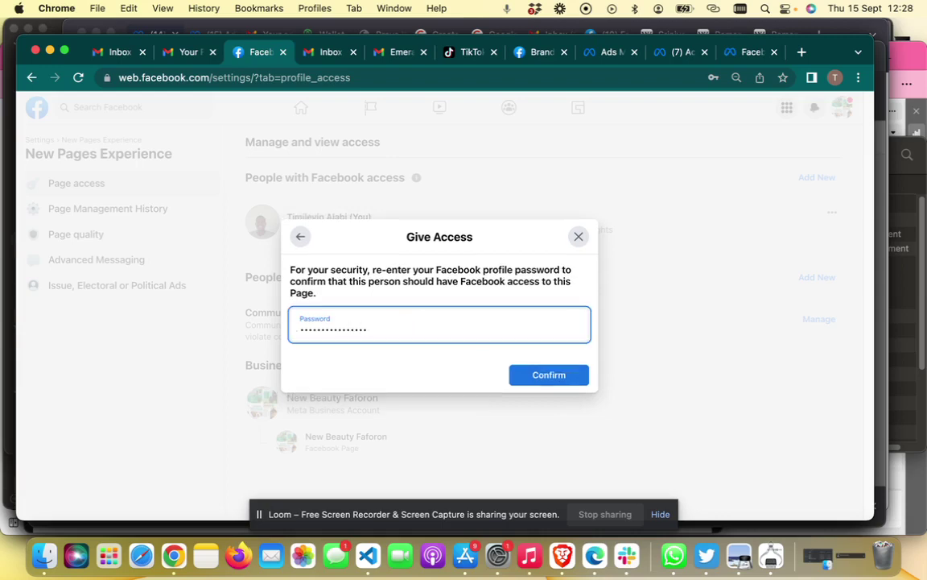
key("BackSpace")
key("BackSpace")
key("BackSpace")
key("BackSpace")
key("BackSpace")
key("BackSpace")
key("BackSpace")
key("BackSpace")
key("BackSpace")
key("BackSpace")
key("BackSpace")
key("BackSpace")
Confirm the corrected password and check the new invitation, expiring in 30 days.
left_click(559, 379)
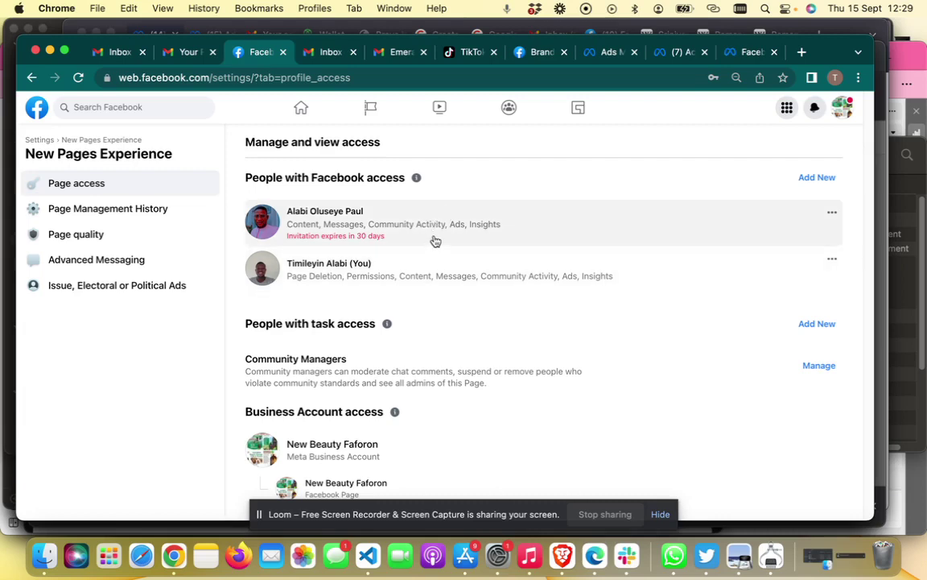
right_click(170, 559)
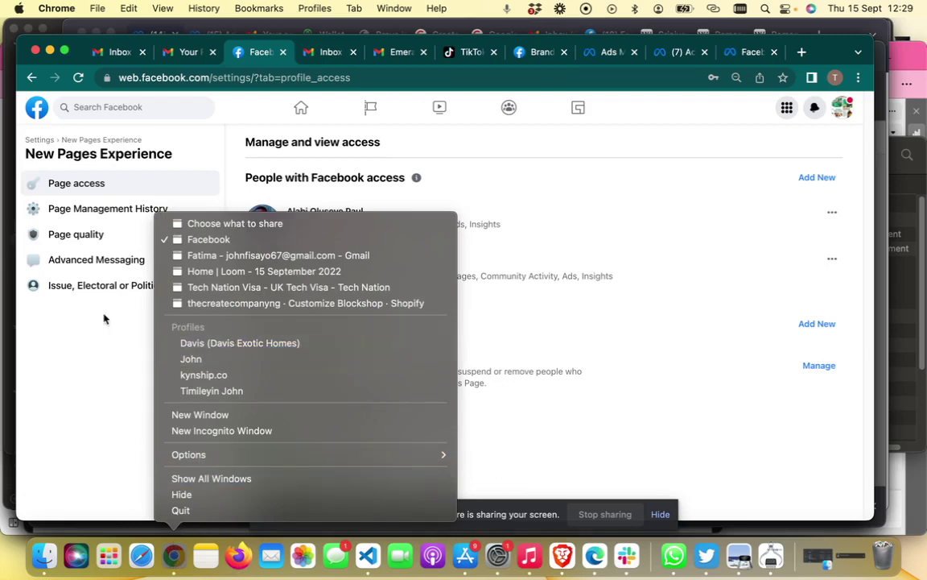
left_click(73, 341)
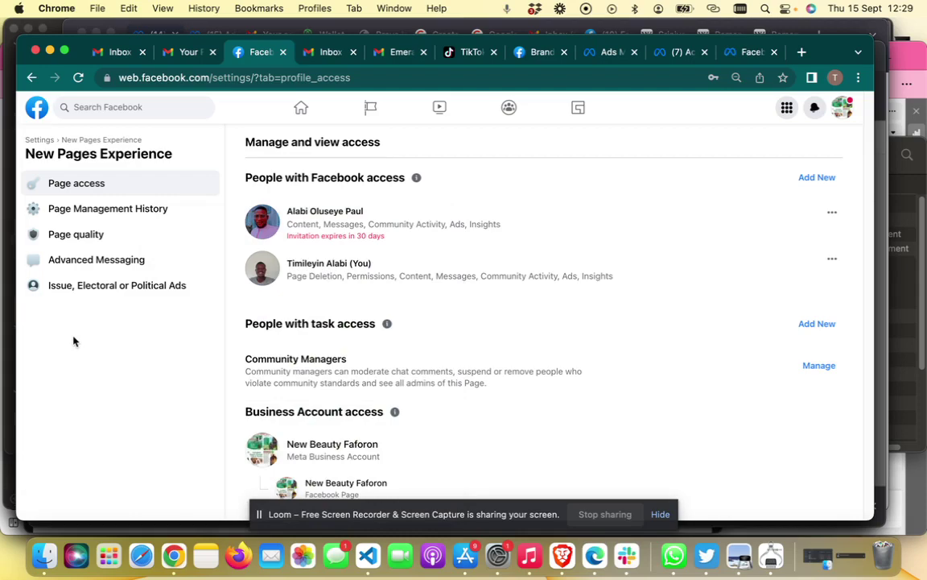